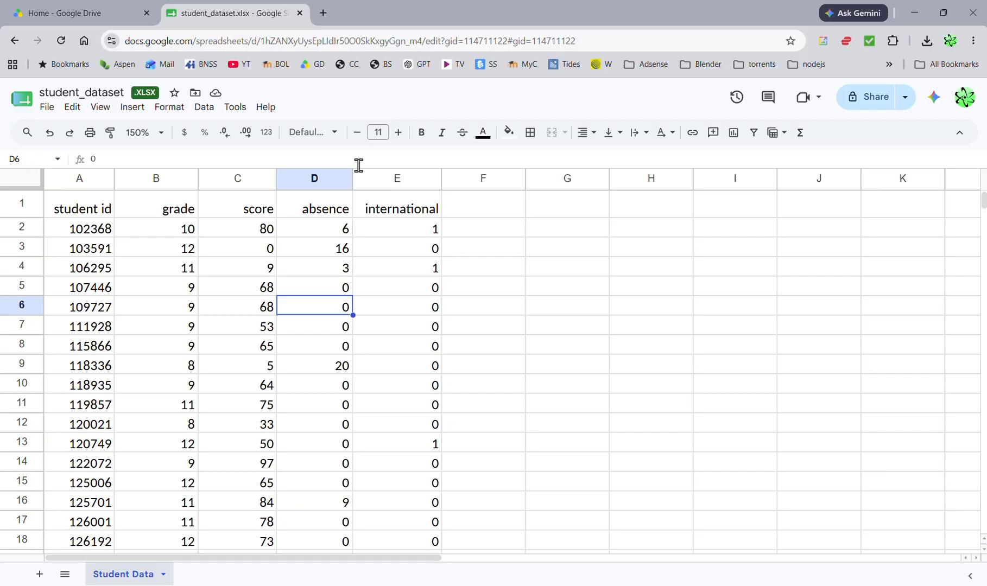
Create a pivot table in a new sheet from columns A to E of the Student Data sheet.
click(84, 182)
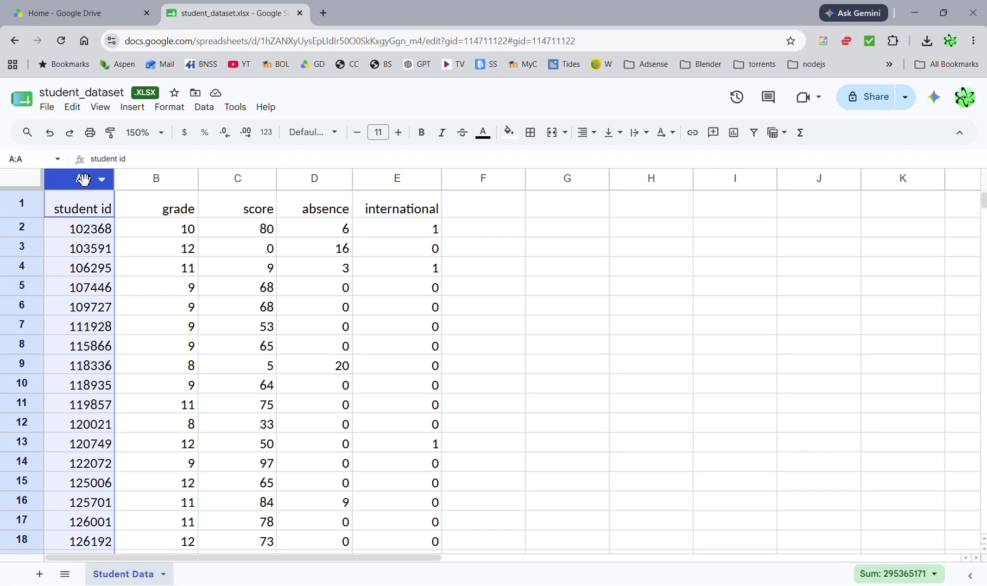
drag(83, 179, 392, 184)
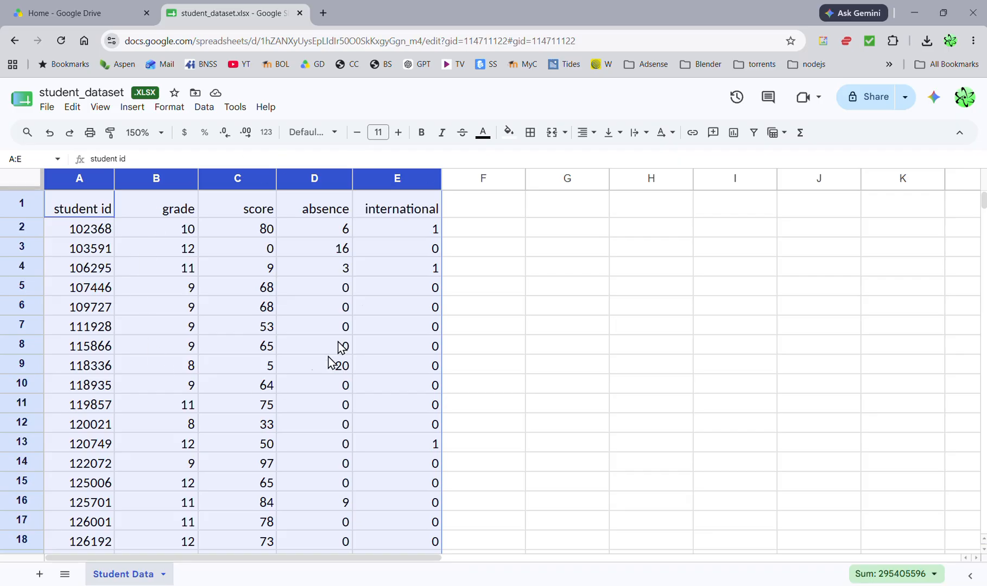
click(130, 108)
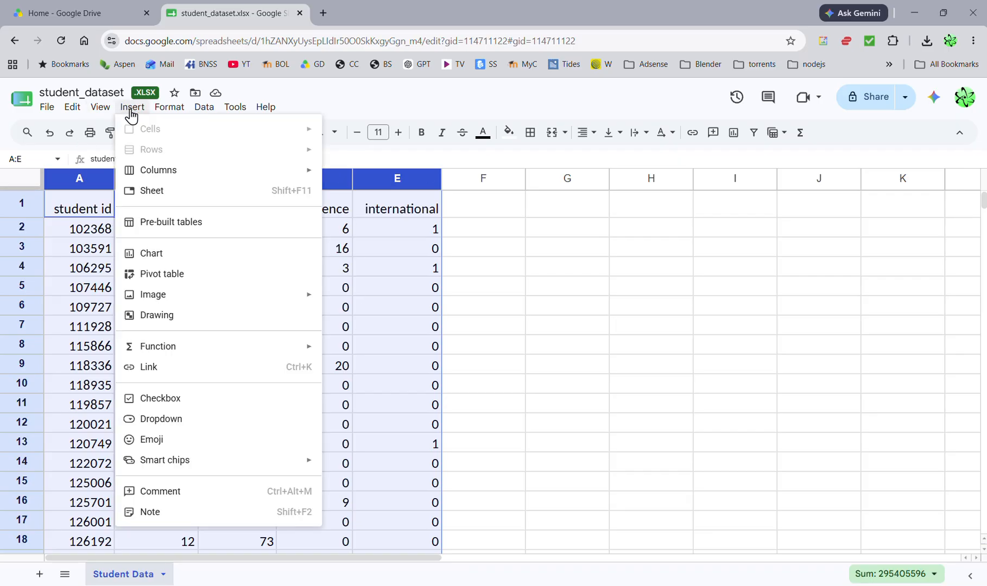
click(156, 275)
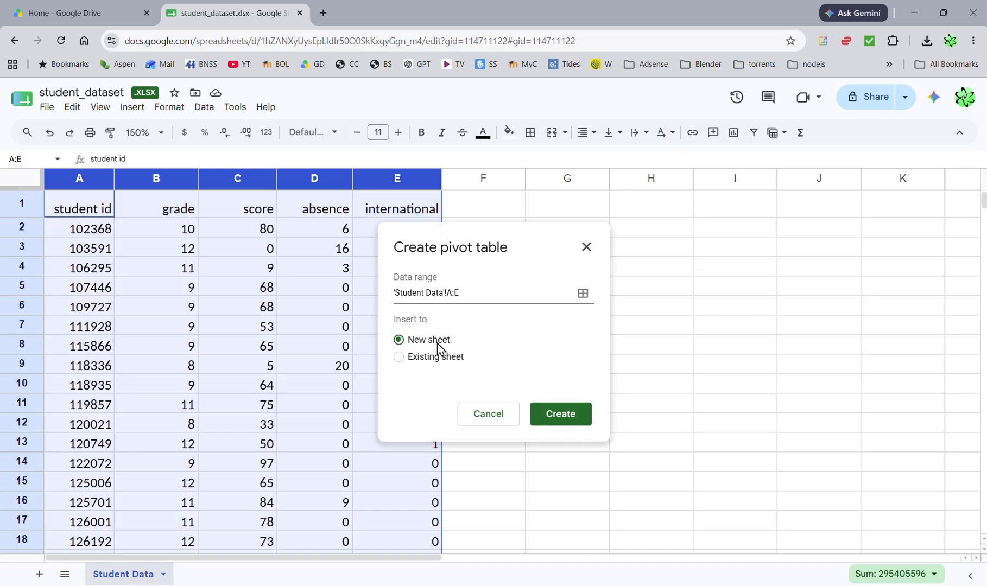
click(559, 415)
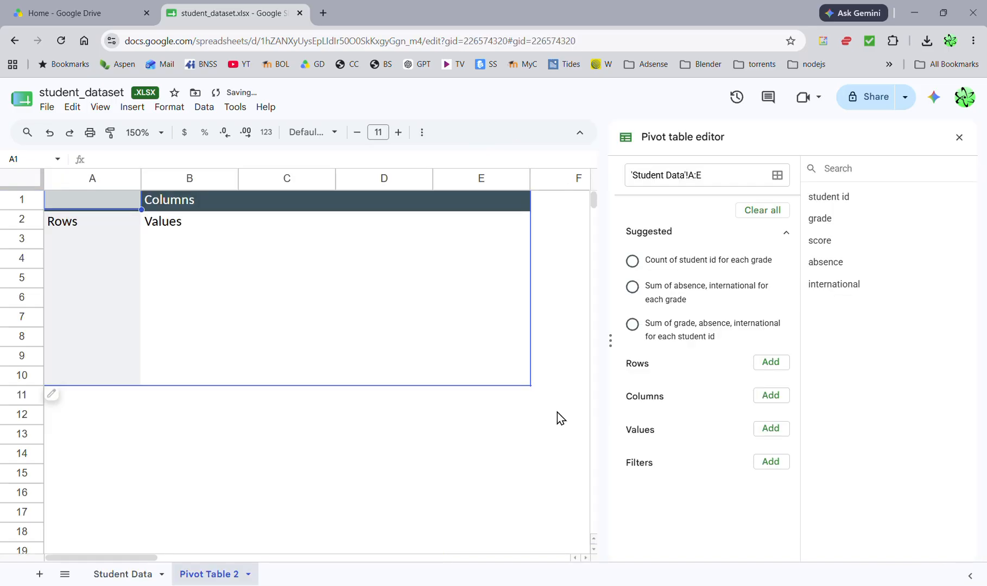
click(115, 575)
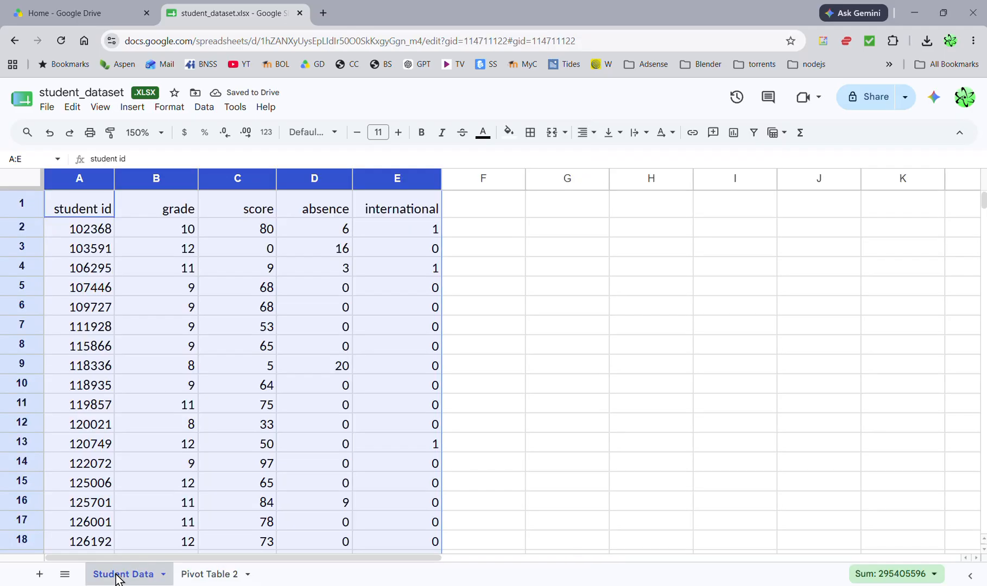
click(211, 575)
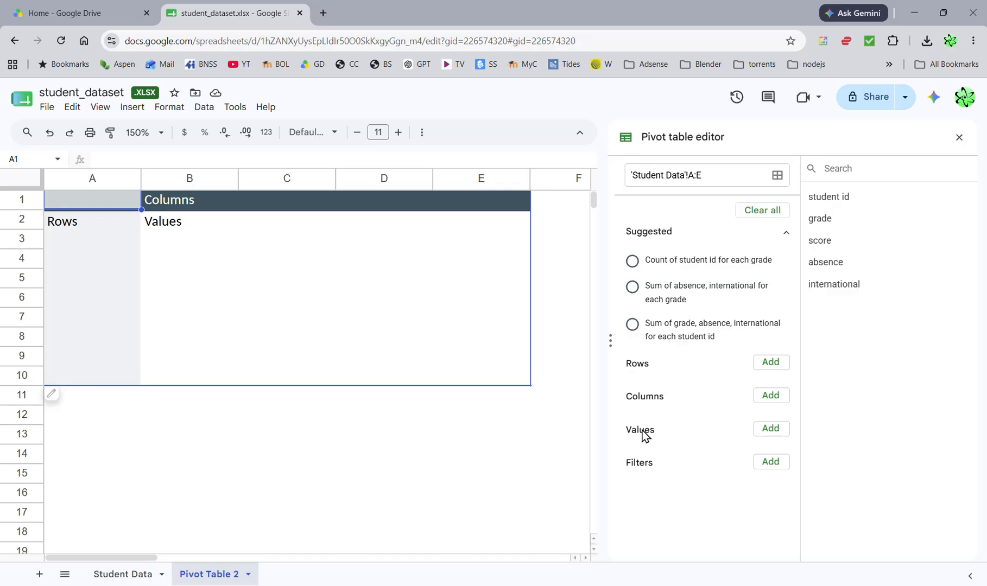
Add score to the pivot table values summarized by AVERAGE, and widen column A to fit its header.
click(771, 429)
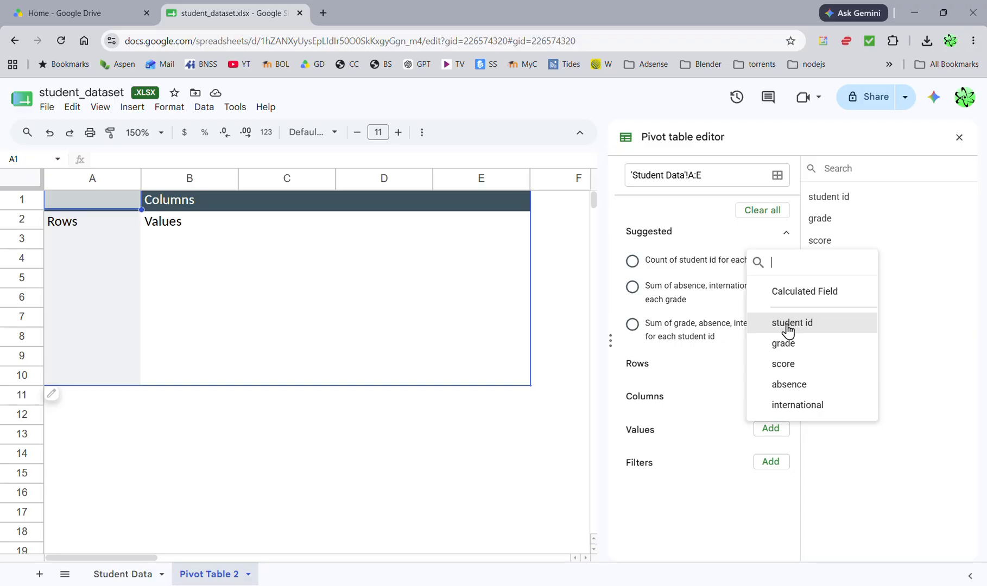
click(784, 364)
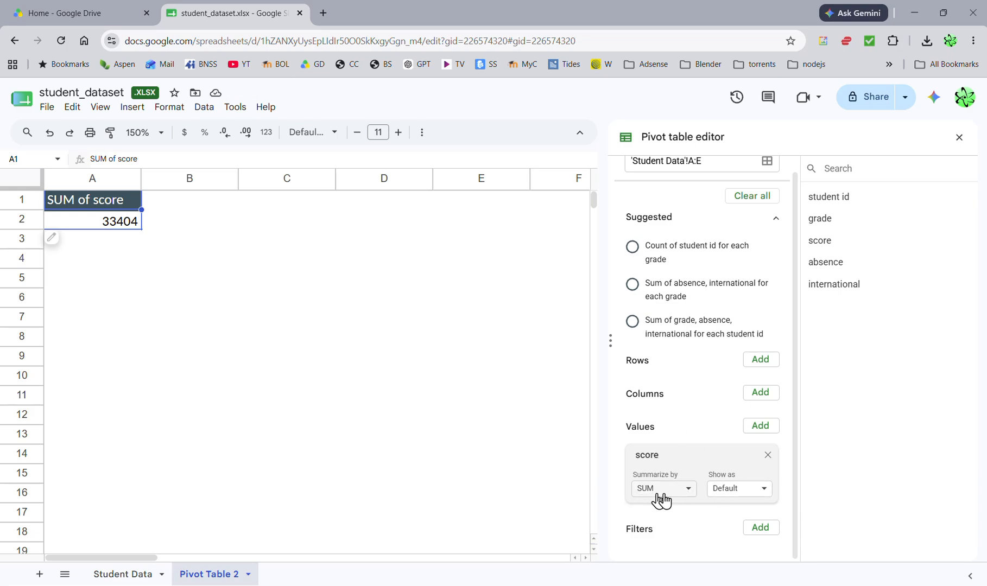
click(689, 490)
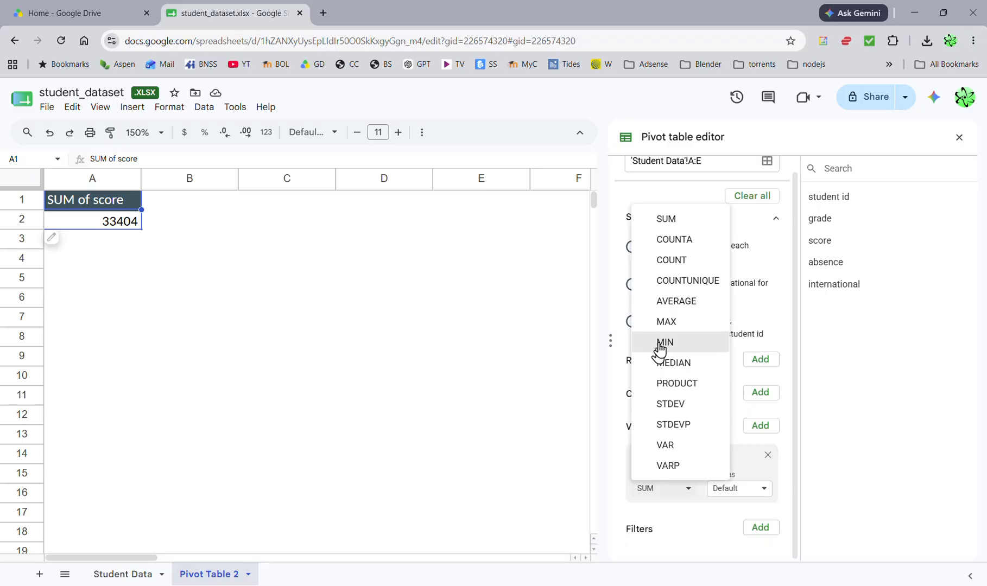
click(683, 304)
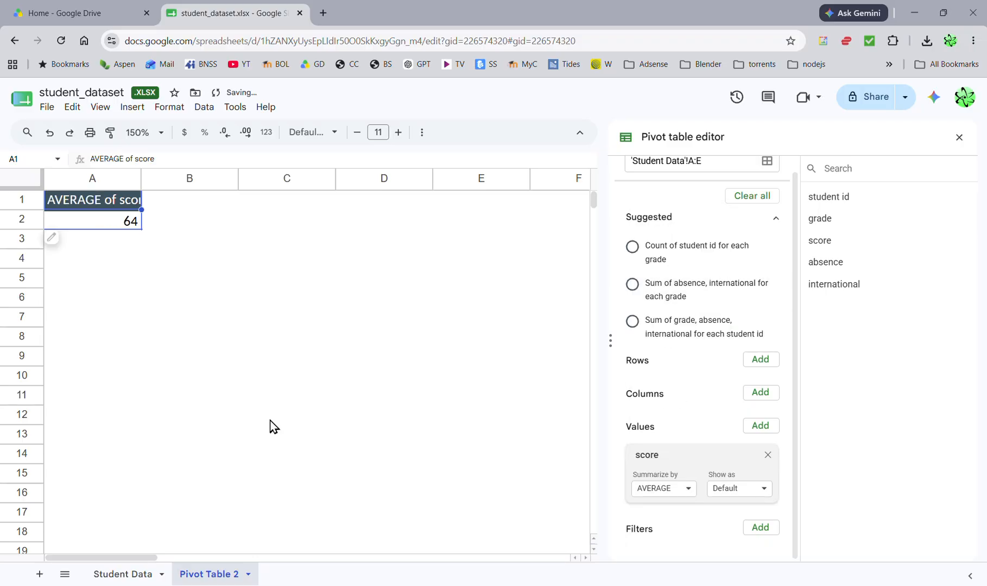
drag(143, 178, 189, 204)
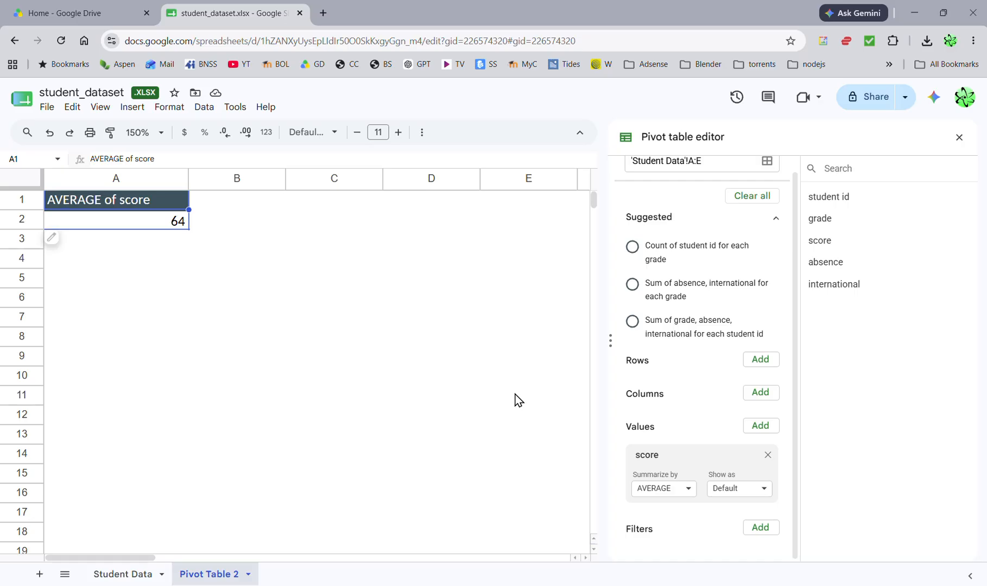
Add student id as a second value summarized by COUNTA, and widen column B to fit its header.
click(761, 429)
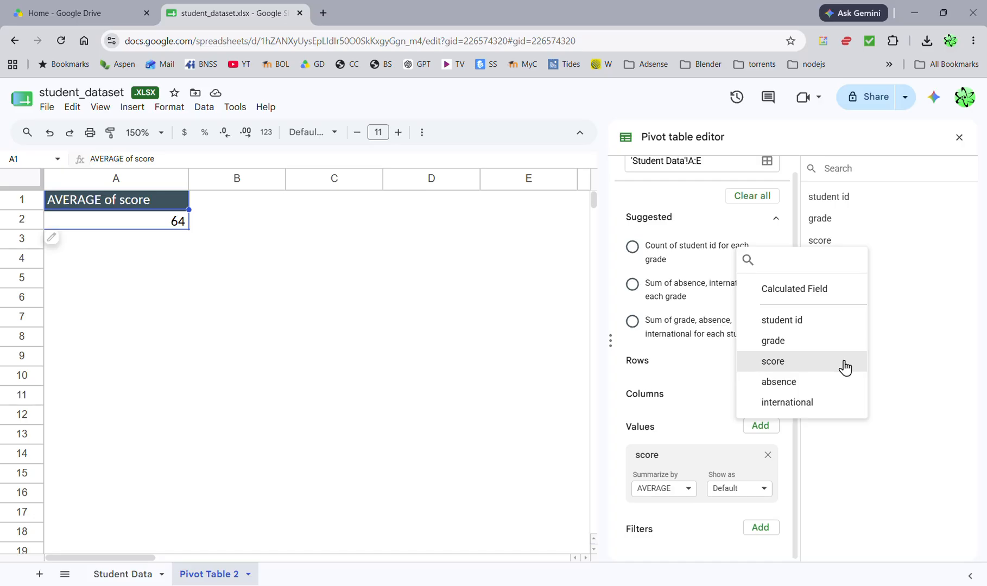
click(800, 324)
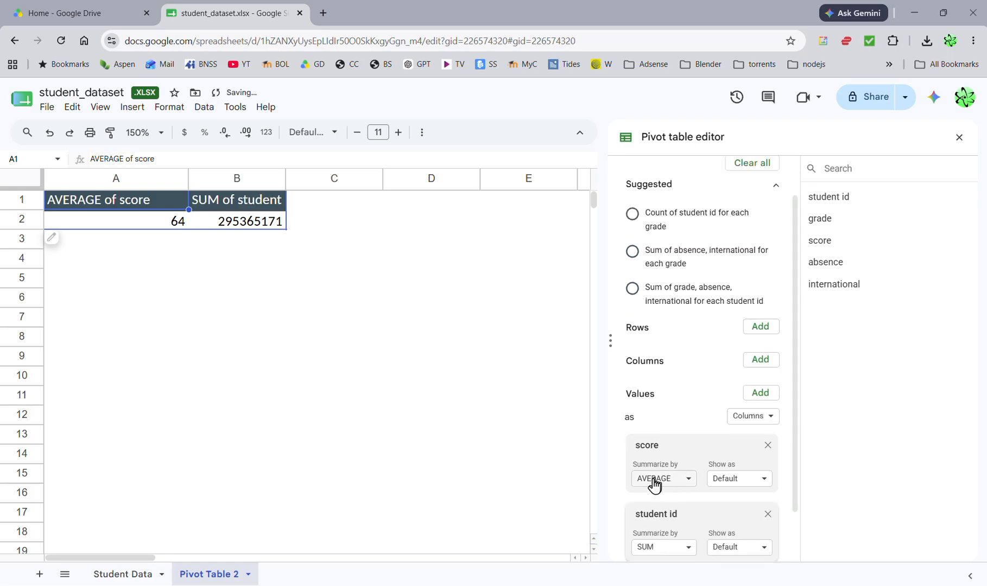
click(689, 549)
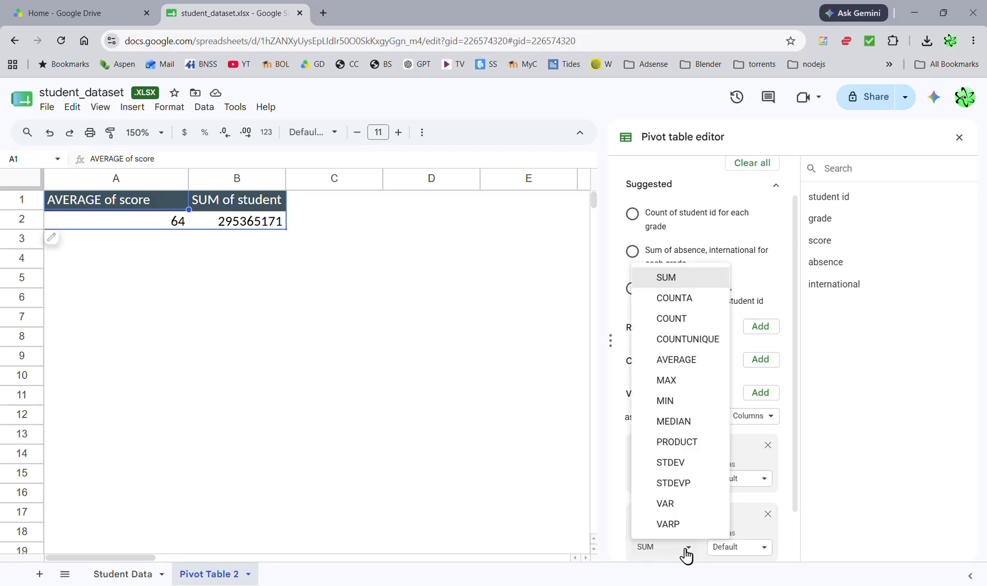
click(692, 306)
drag(286, 180, 356, 178)
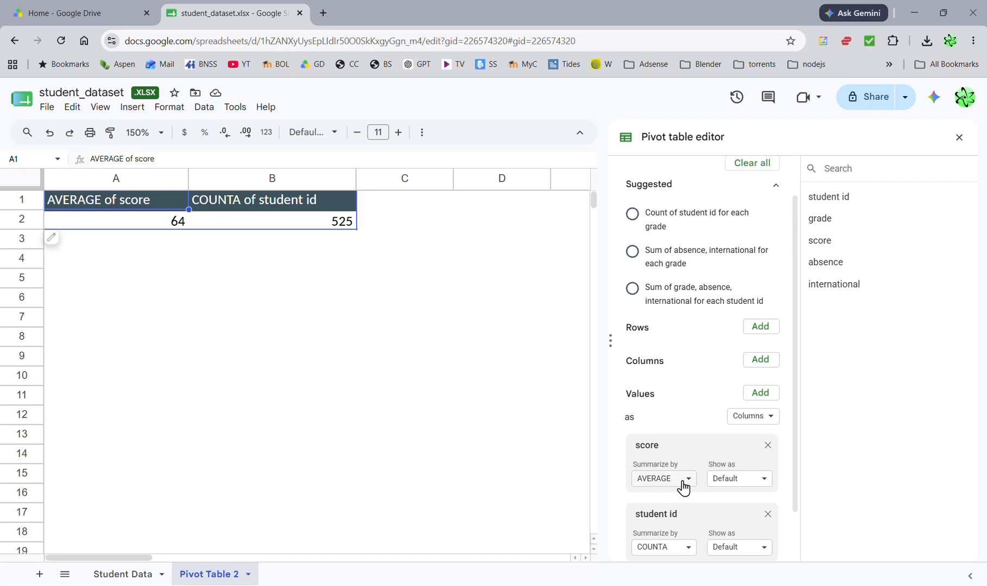
click(687, 548)
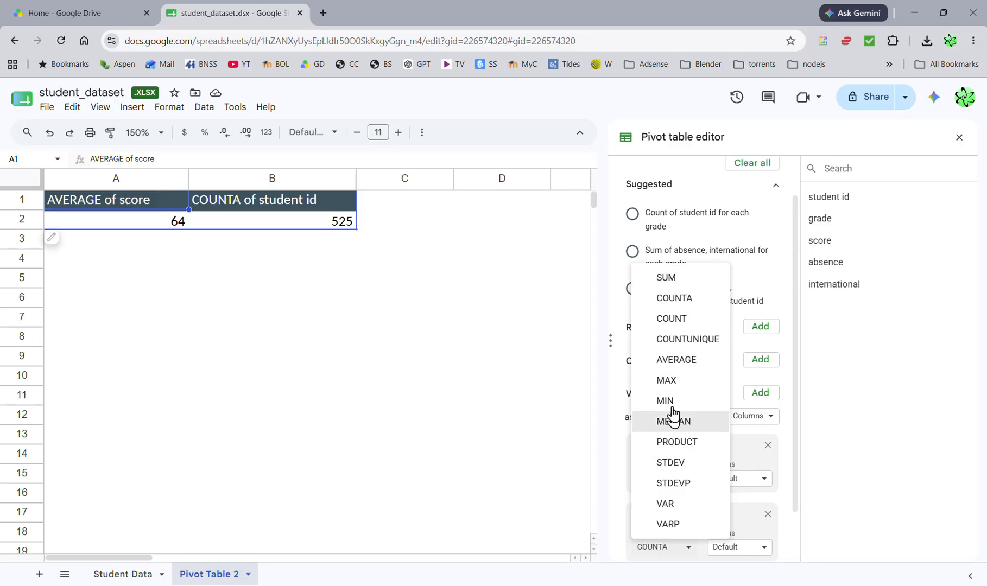
click(267, 267)
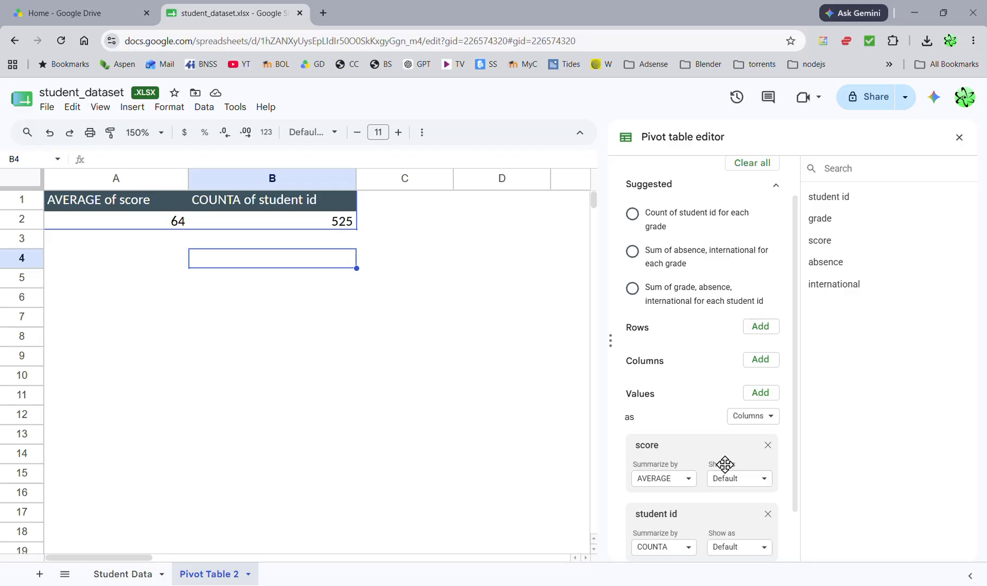
Group the pivot table rows by grade and widen column C to fit the student id count header.
click(761, 329)
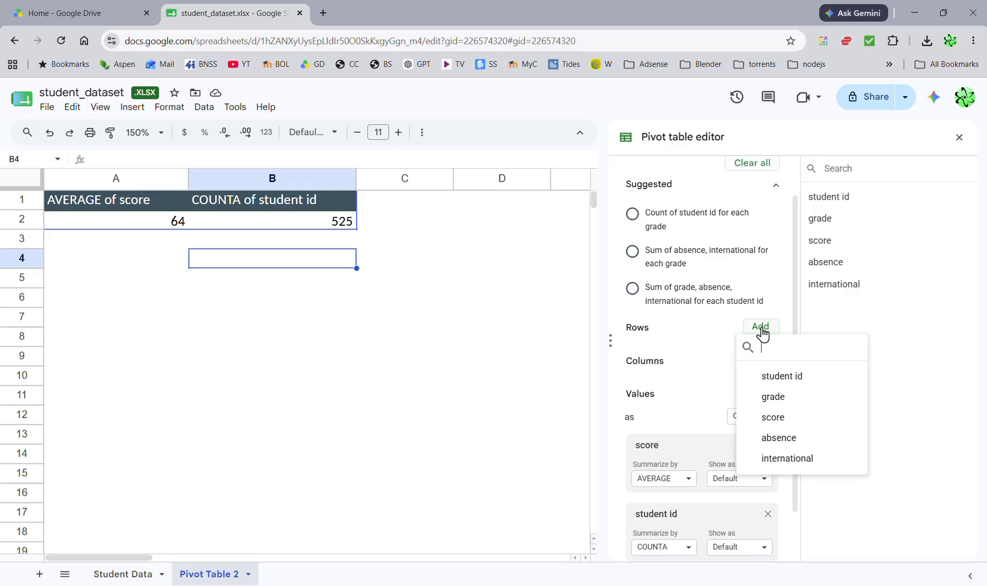
click(775, 401)
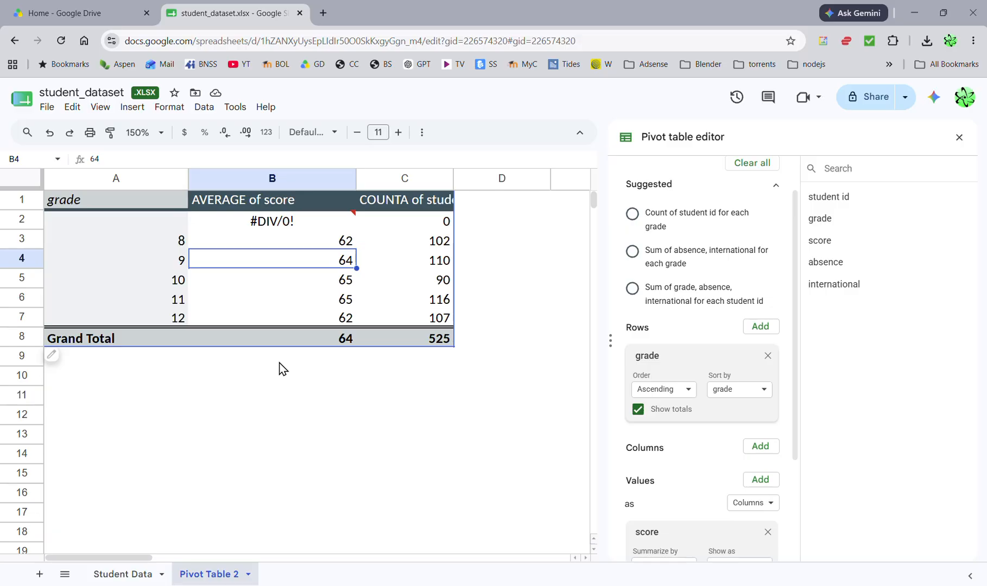
scroll(696, 509, down, 3)
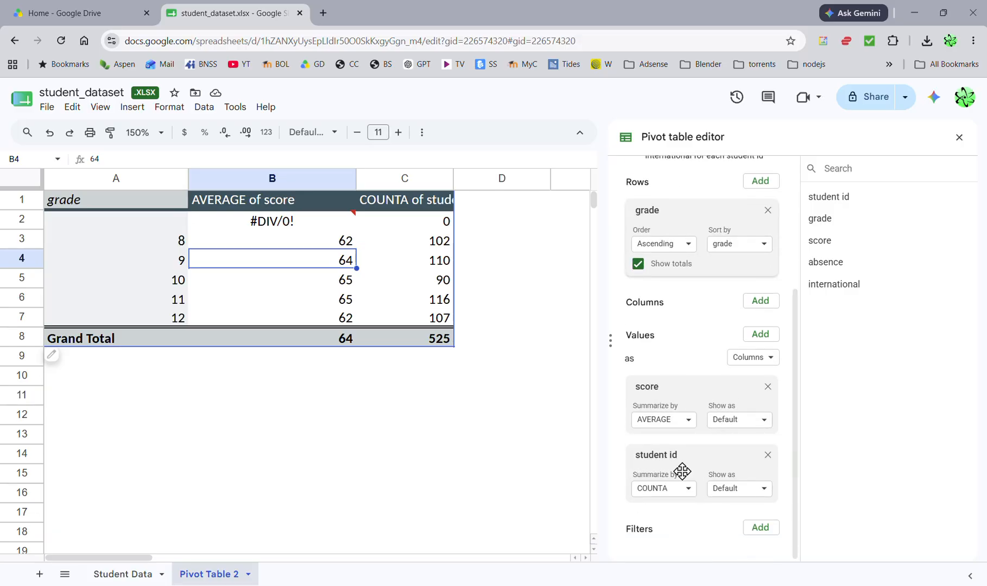
scroll(682, 471, up, 2)
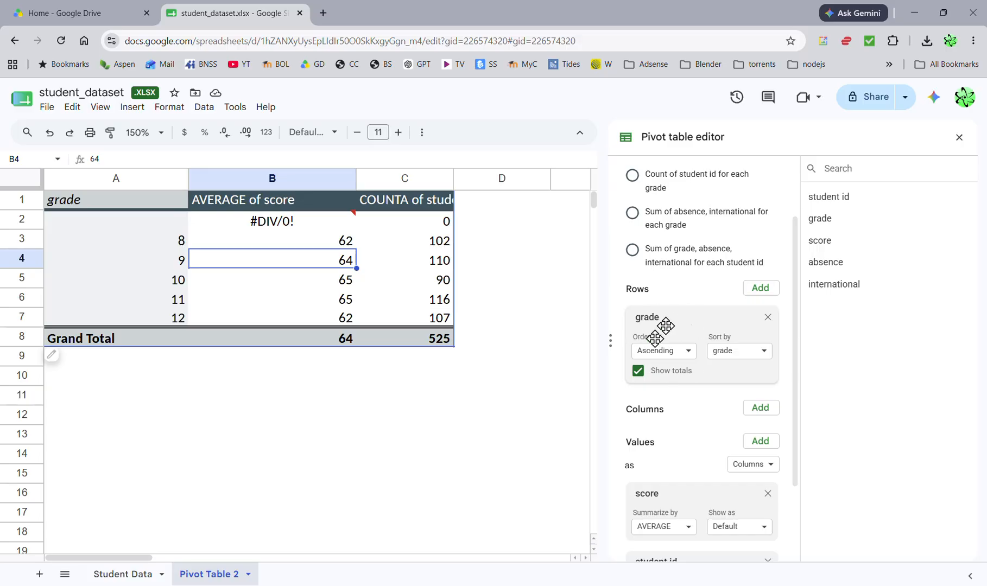
scroll(713, 435, down, 2)
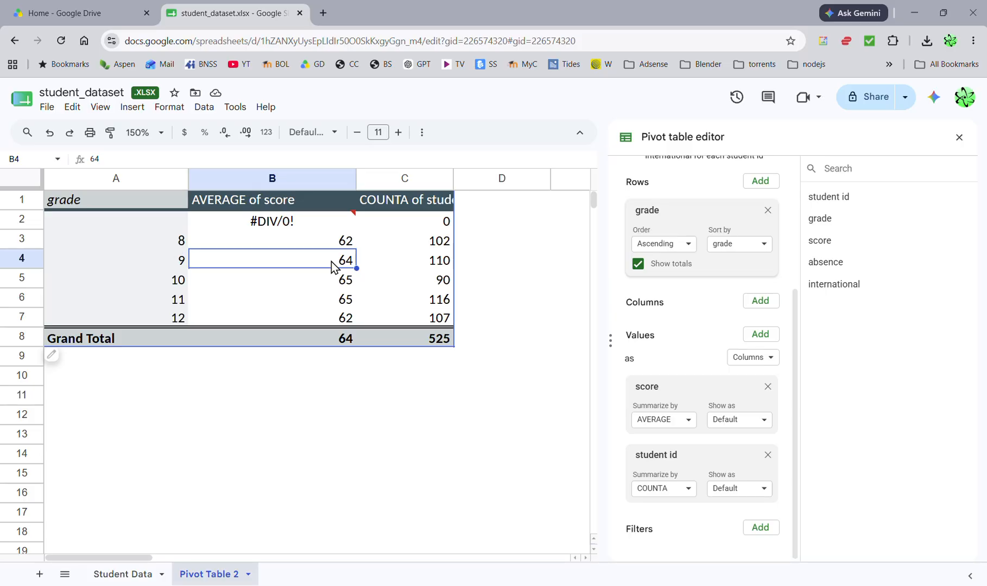
drag(454, 178, 505, 178)
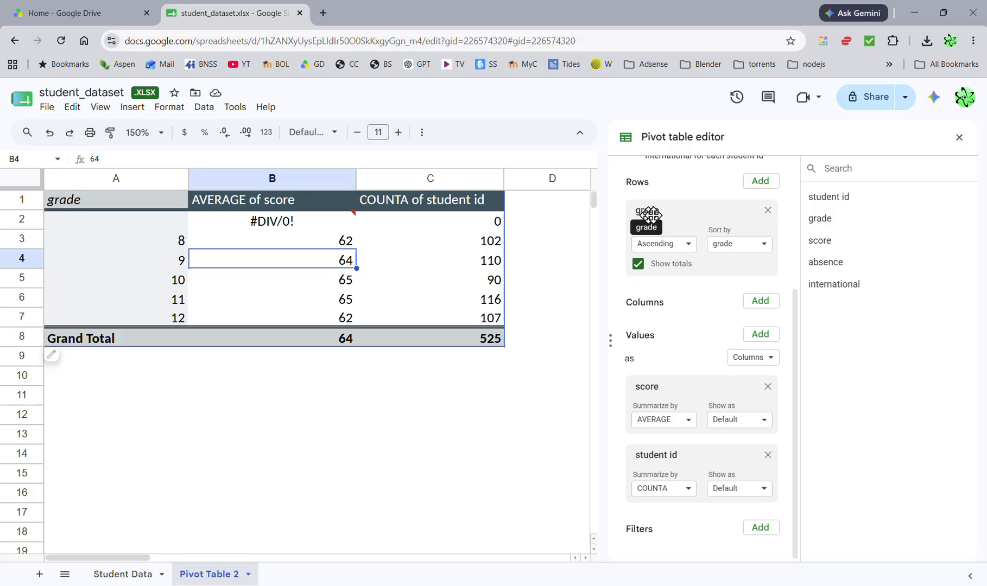
Replace the grade row grouping with international.
click(768, 211)
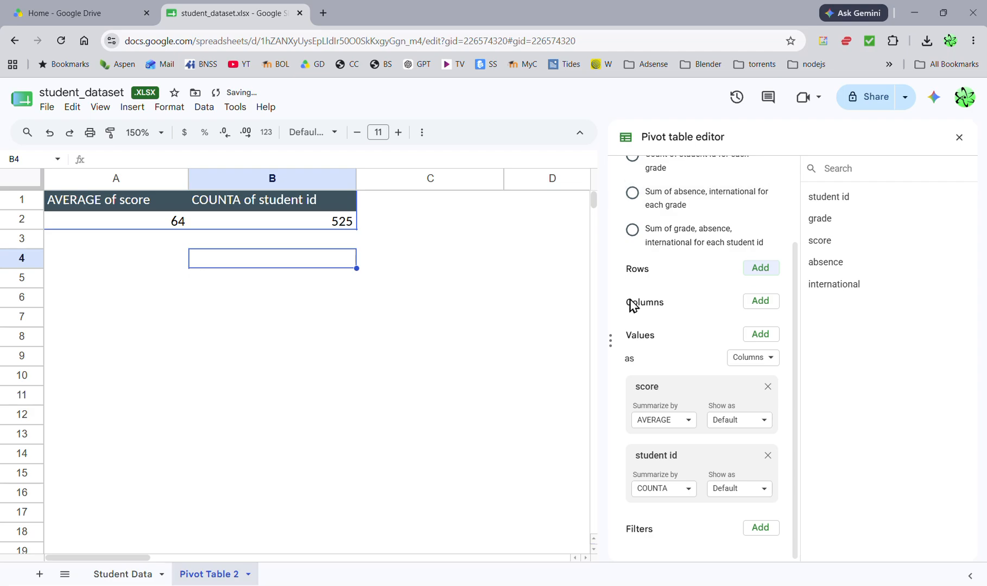
click(760, 268)
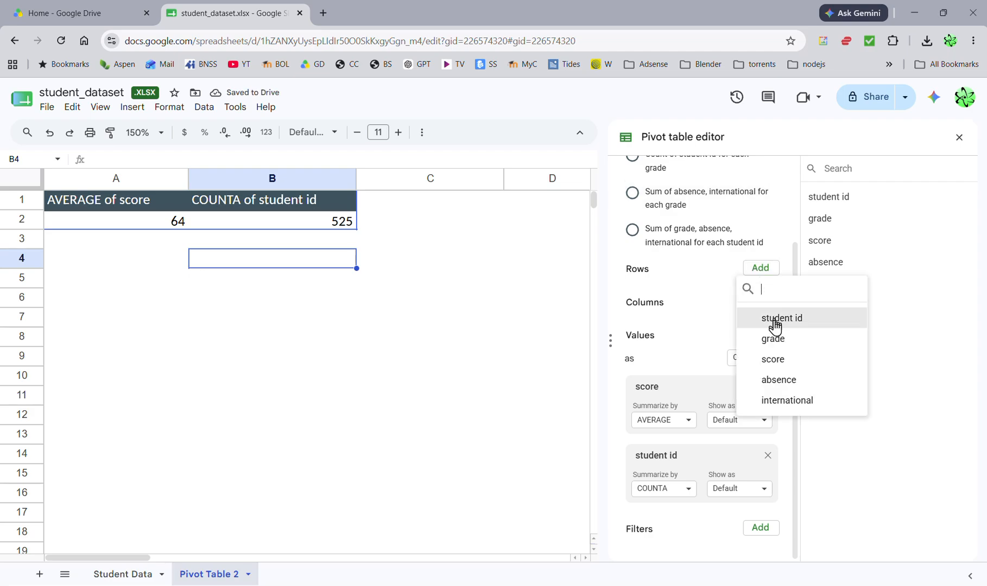
click(774, 402)
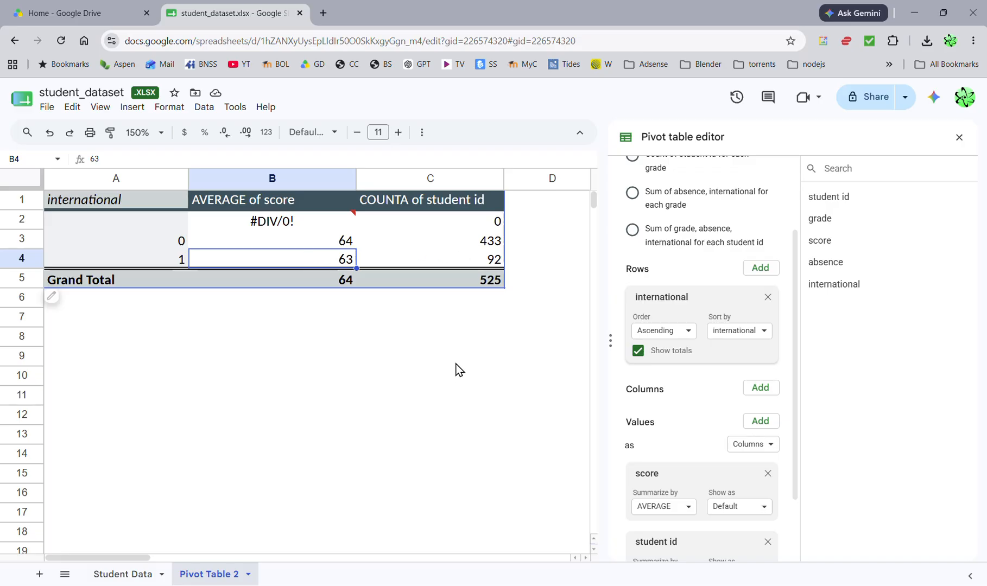
Add grade as a row grouping, place it above international, and resize the pivot table columns to fit their headers.
click(761, 269)
click(774, 339)
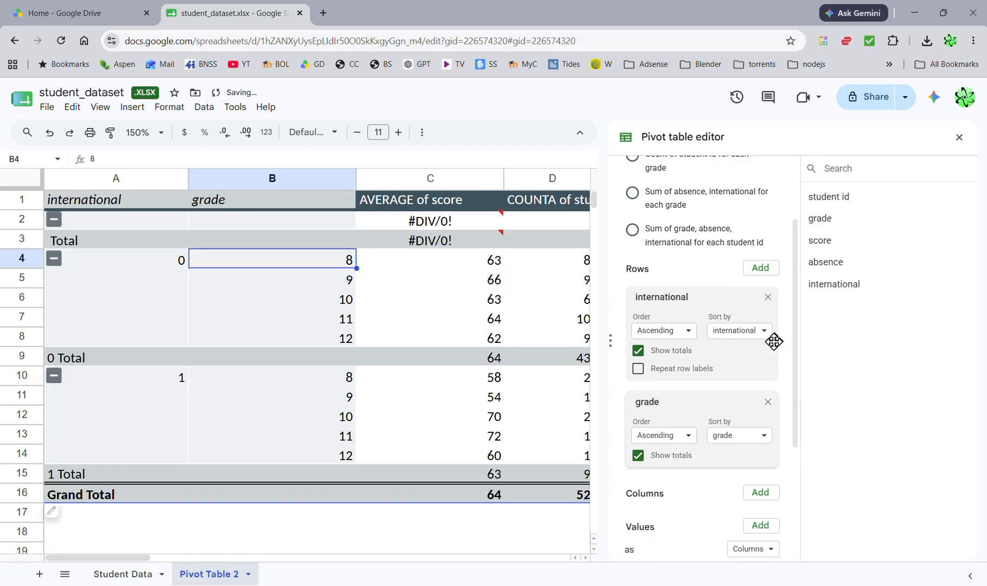
drag(646, 404, 657, 300)
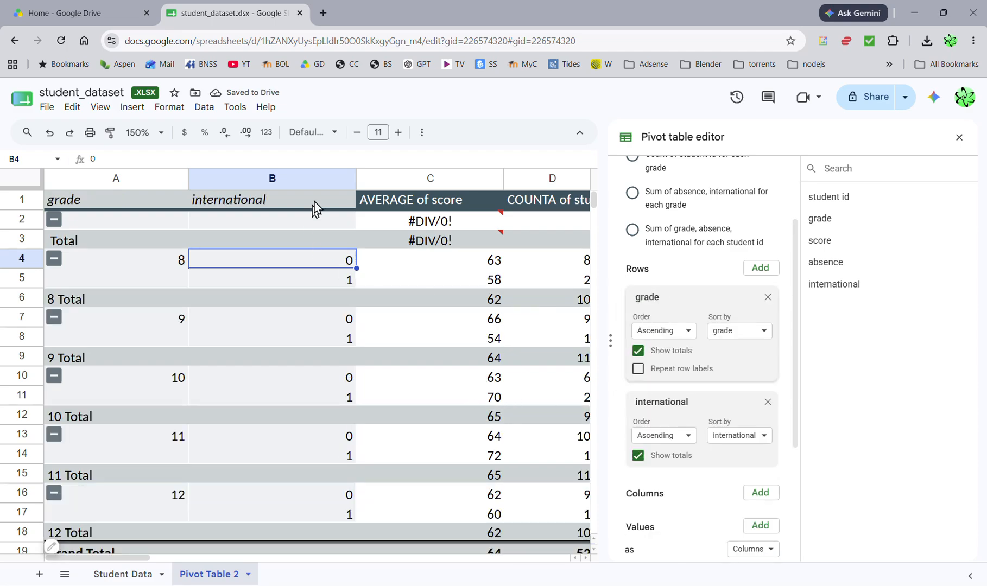
drag(356, 180, 139, 181)
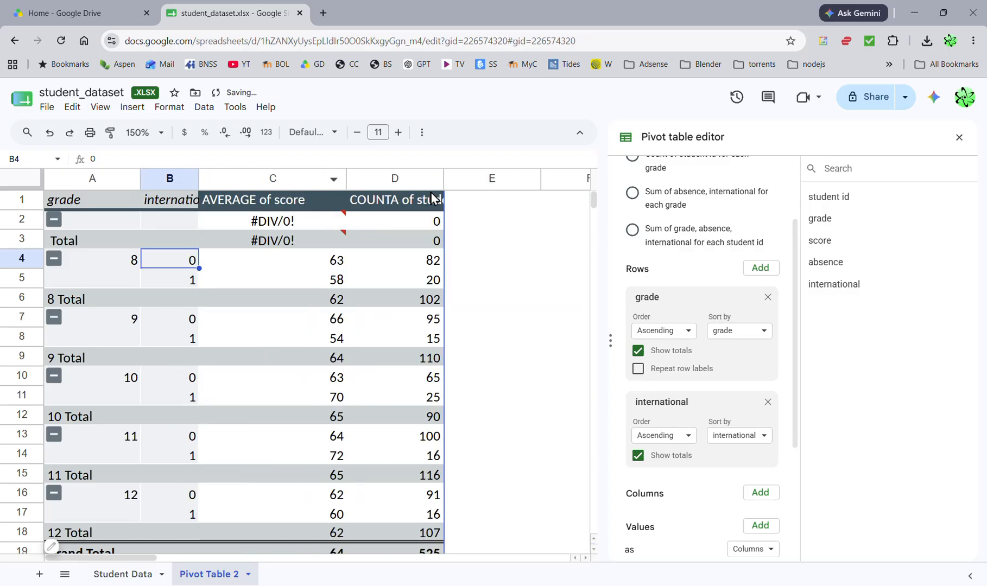
drag(444, 180, 515, 179)
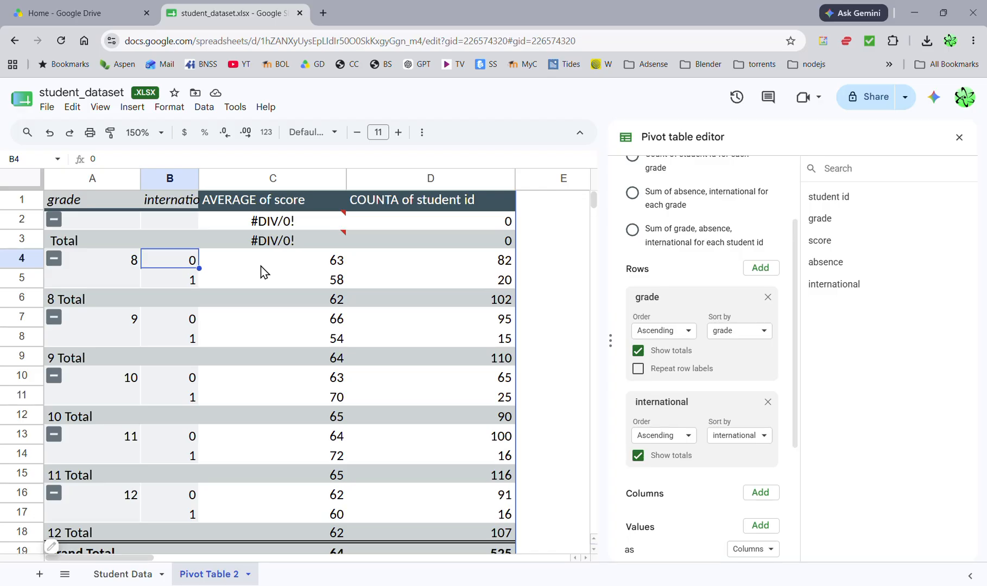
drag(199, 178, 220, 178)
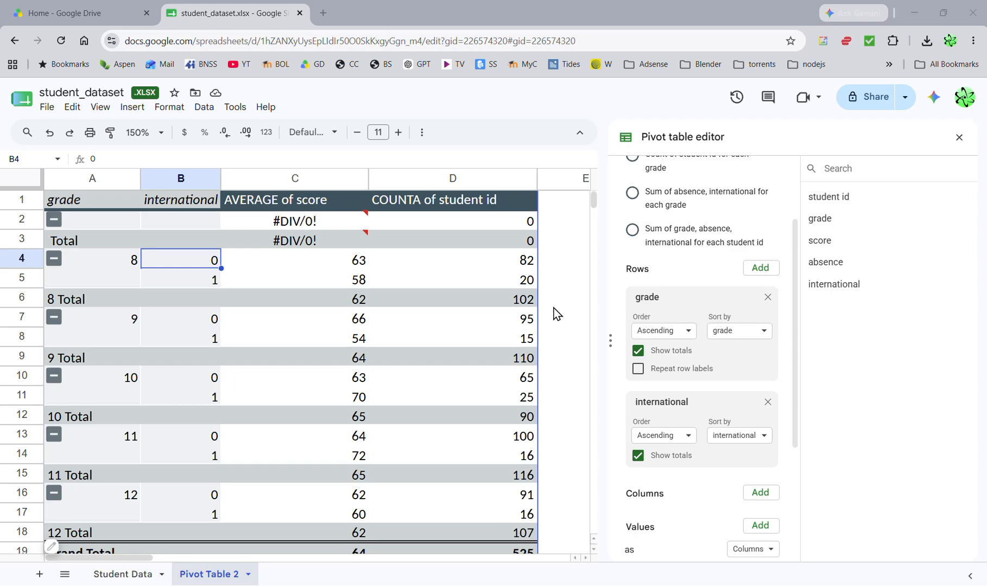
Replace the grade and international row groupings with score, and widen column B to fit its header.
click(767, 402)
click(767, 298)
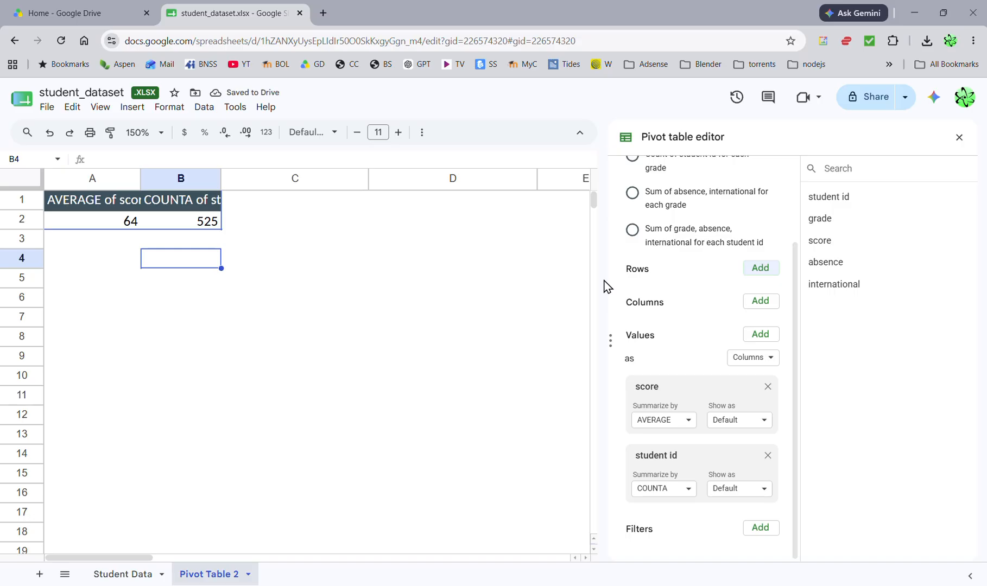
drag(221, 178, 296, 178)
click(760, 268)
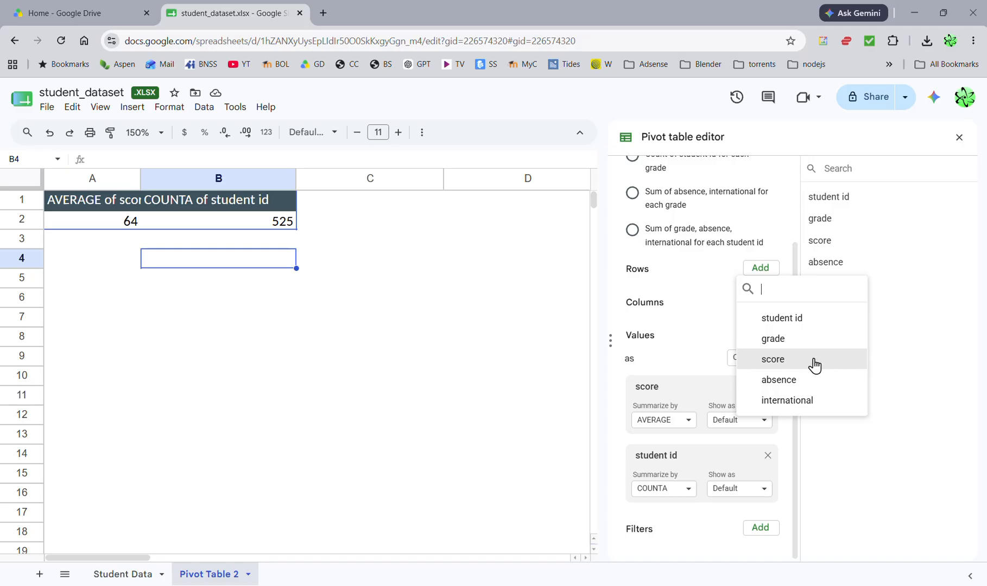
click(773, 360)
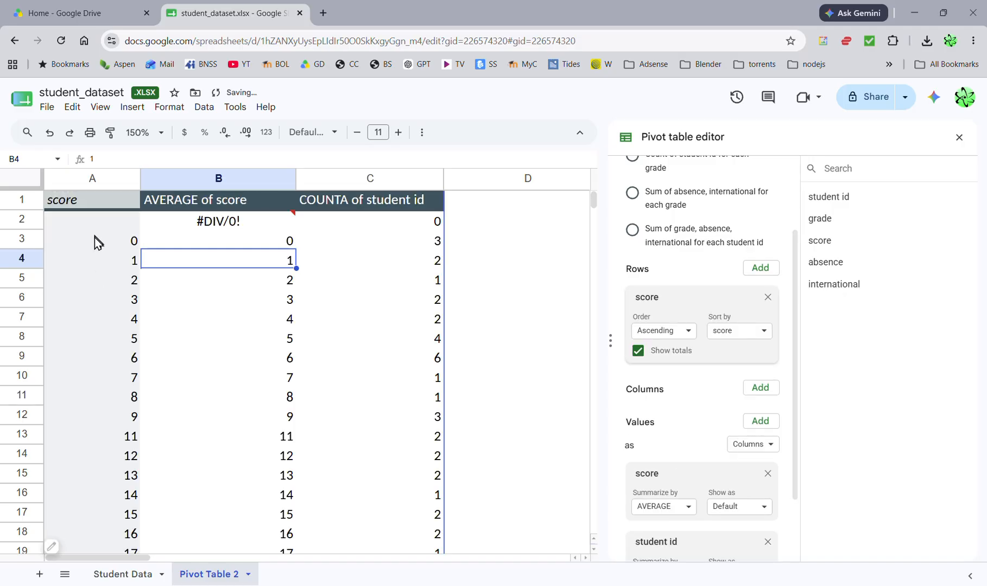
Look through the score-grouped pivot table from its first row down to the Grand Total row and back.
scroll(105, 337, down, 19)
scroll(102, 336, down, 8)
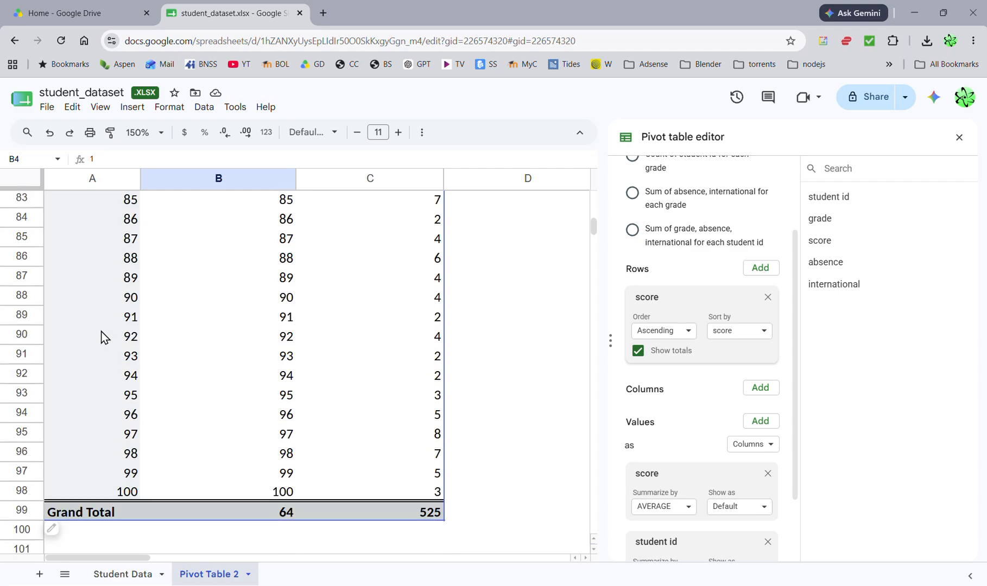
scroll(102, 333, up, 8)
scroll(103, 423, up, 8)
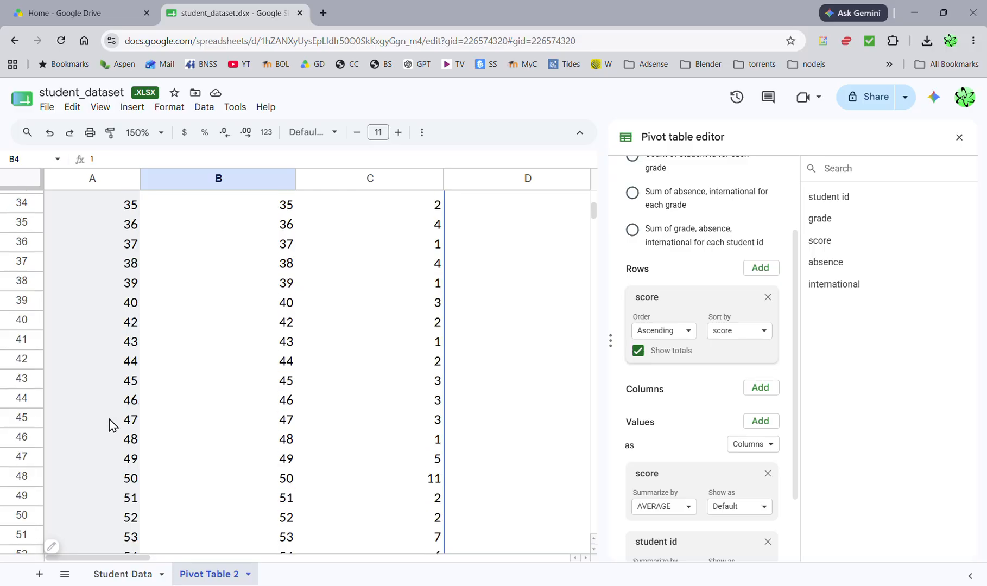
scroll(110, 423, up, 10)
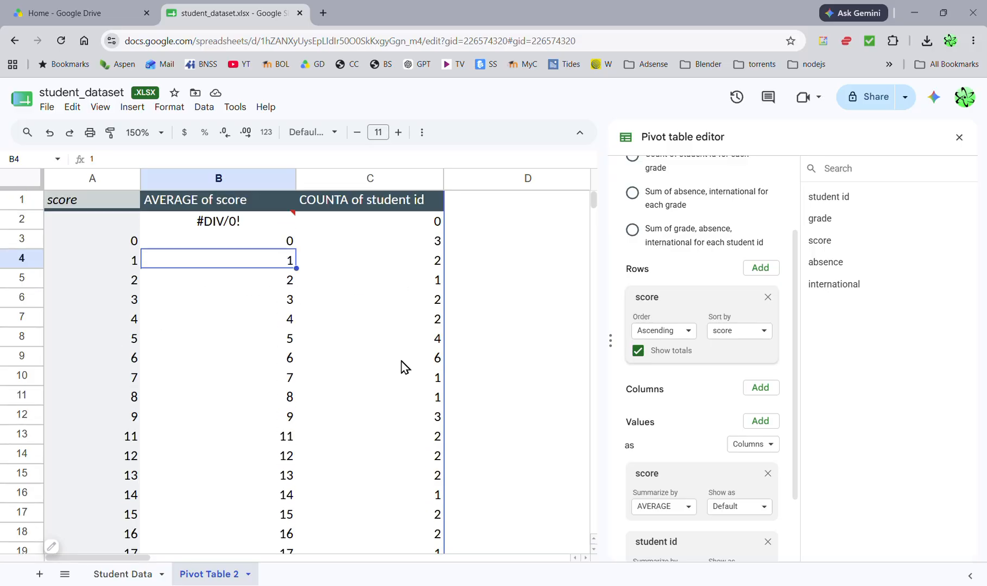
Check the student id counts in column C for the scores 6, 4 and 14.
click(124, 362)
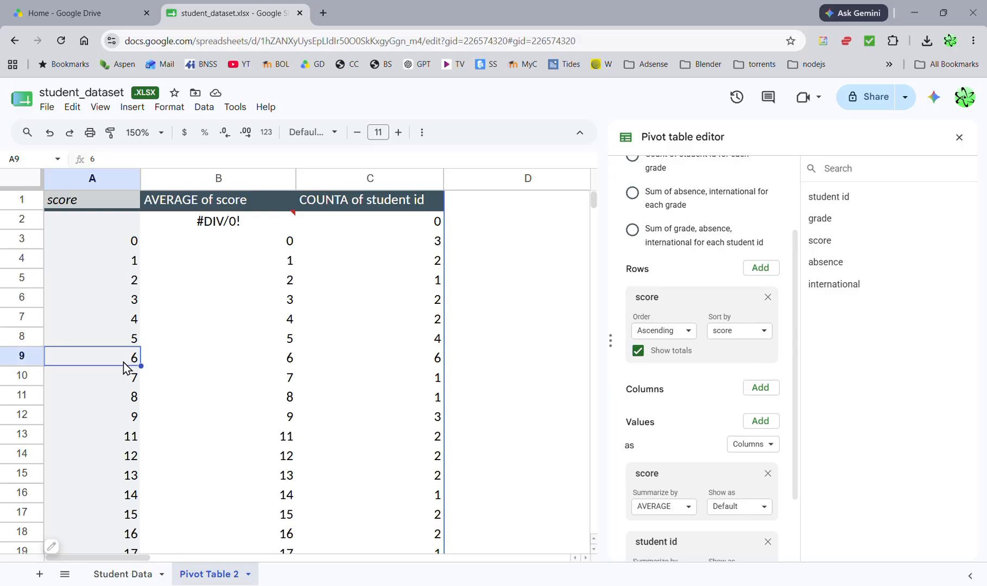
click(406, 366)
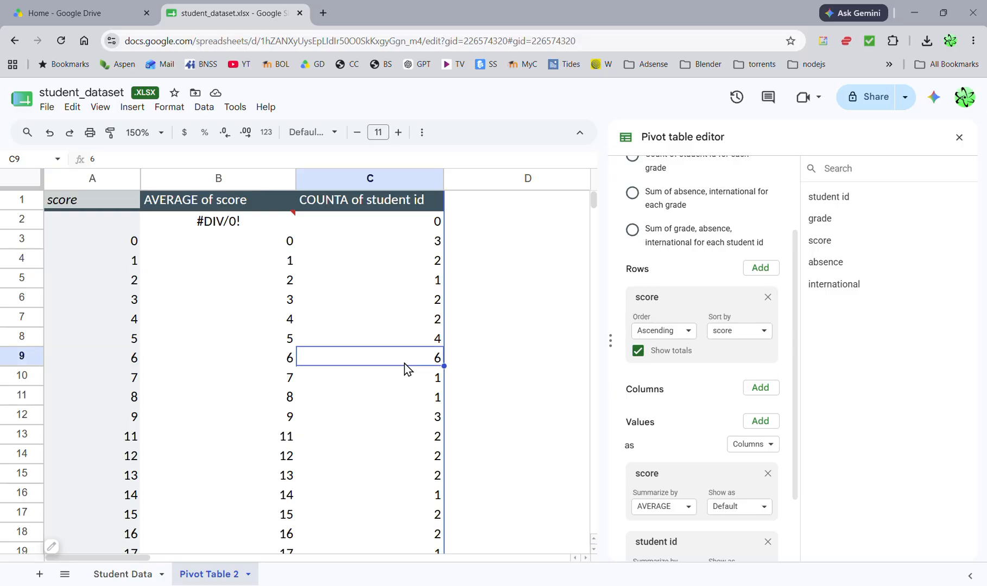
click(111, 322)
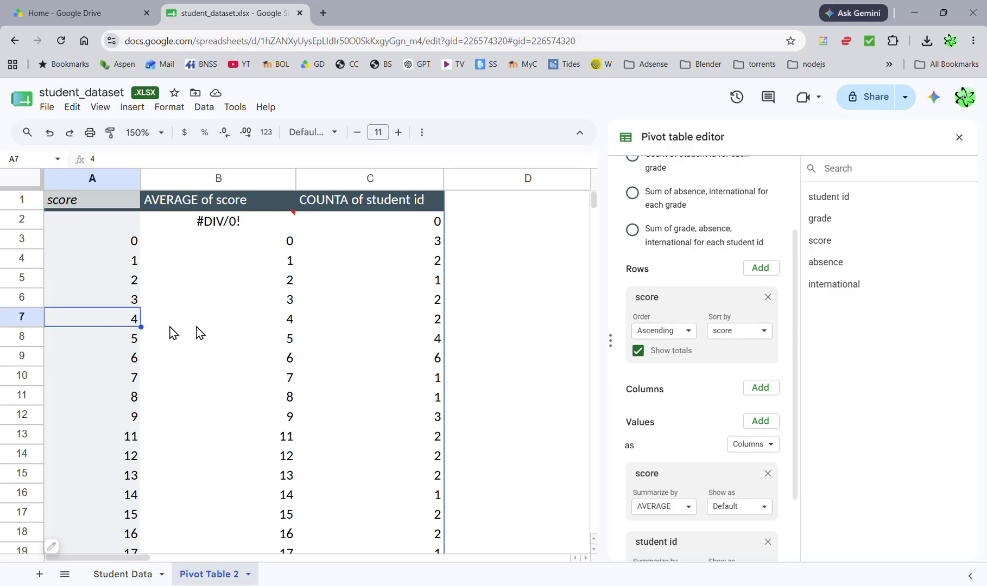
click(393, 325)
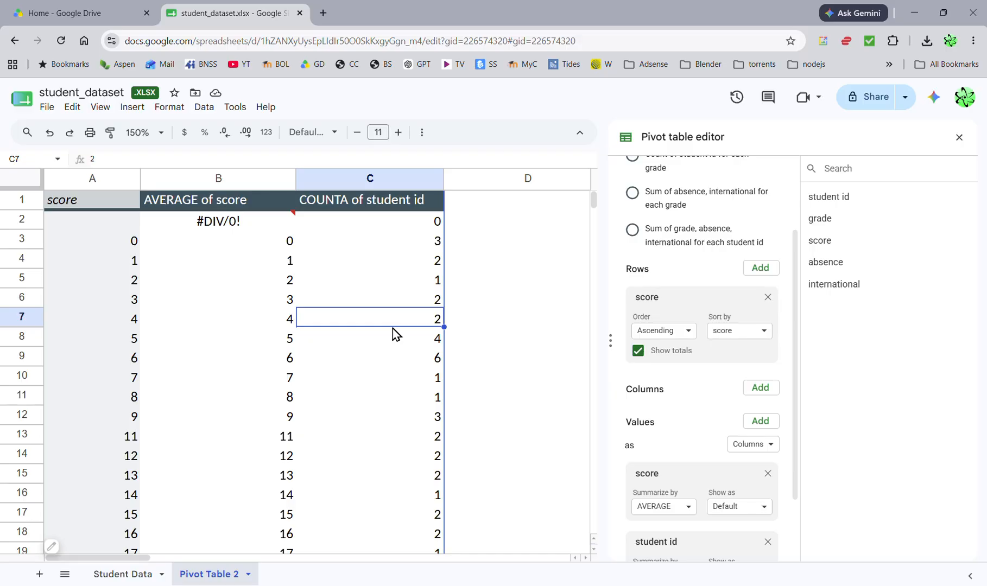
click(125, 496)
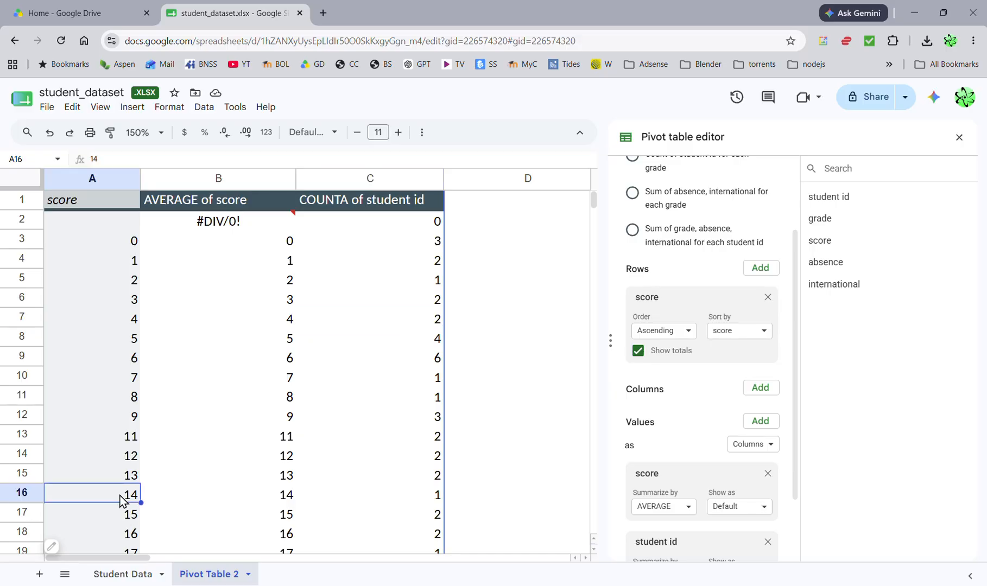
click(421, 497)
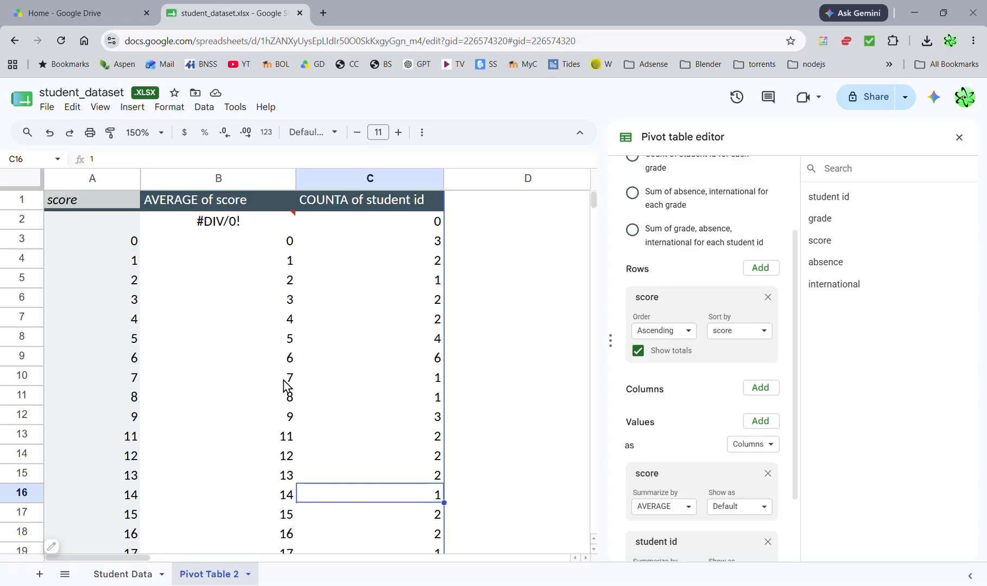
Review the full list of score groups once more and return to the pivot table's data range and suggested summaries.
scroll(247, 356, down, 5)
scroll(256, 356, down, 20)
scroll(261, 361, up, 20)
scroll(275, 370, up, 3)
scroll(679, 354, up, 2)
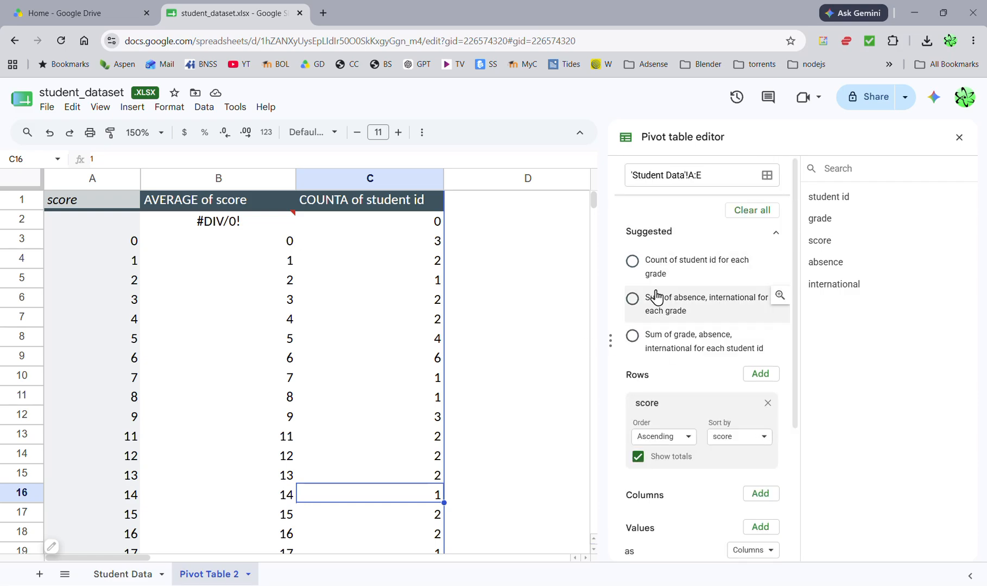